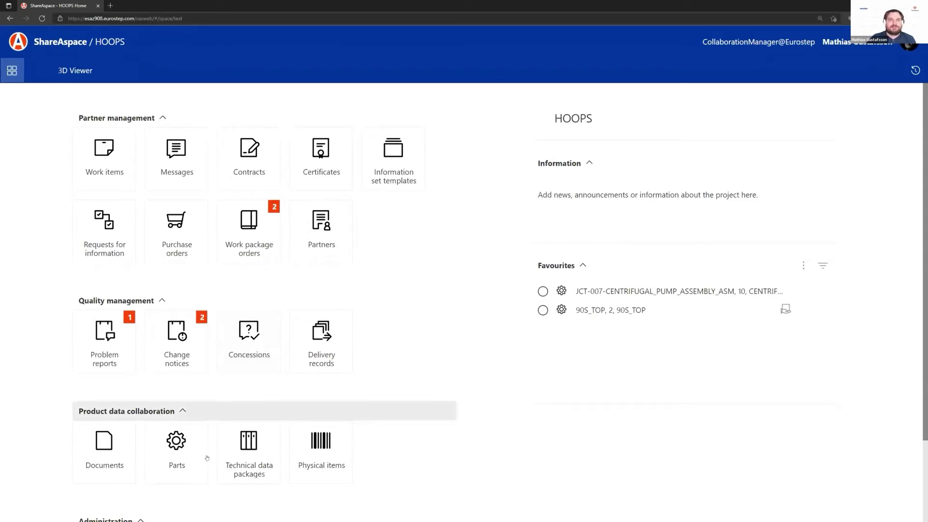
# Open the parts list, inspect the Upper-leg-tube's enlarged JT geometry, and view the SMC-Rod-CJ2-16x75 part's preview
pyautogui.click(182, 467)
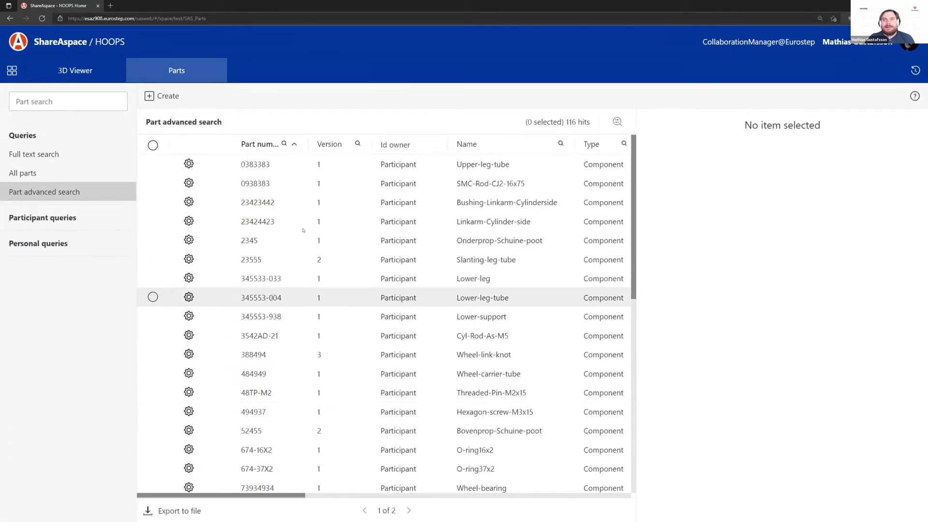
pyautogui.click(339, 171)
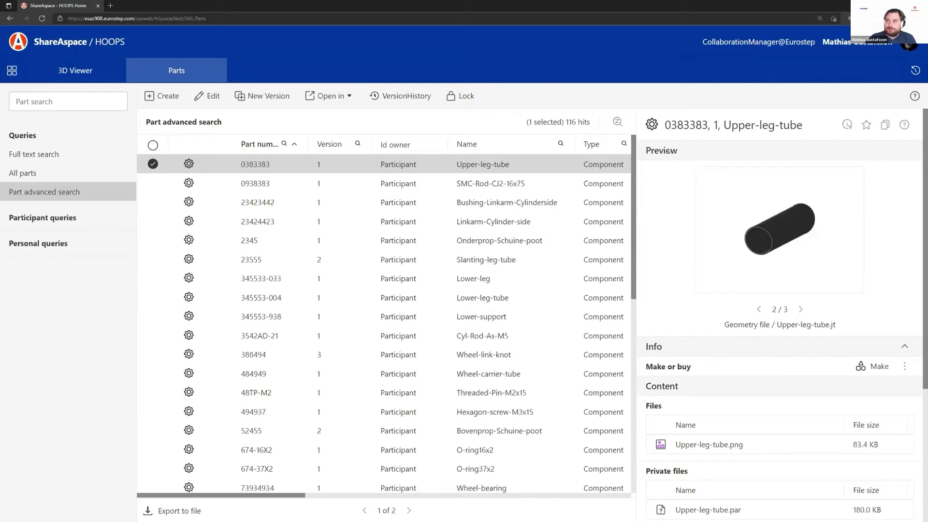
pyautogui.moveTo(795, 324); pyautogui.dragTo(837, 328)
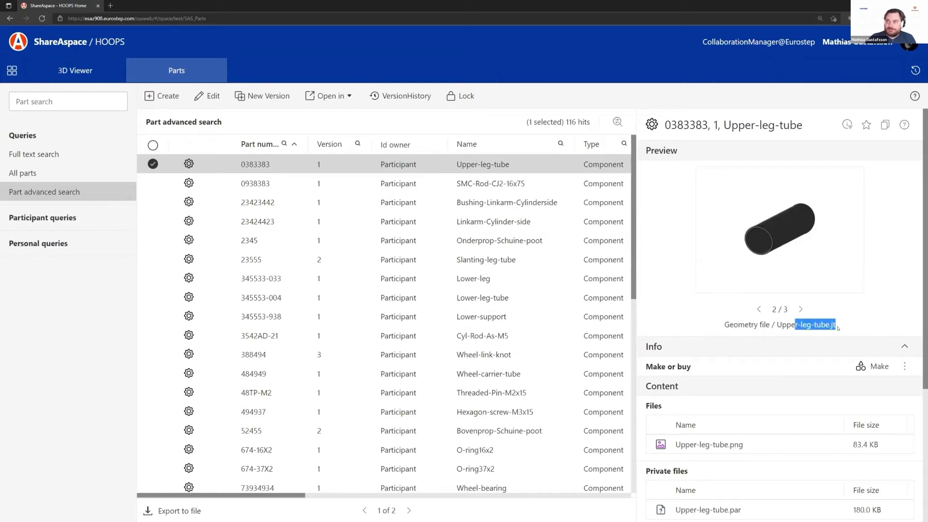
pyautogui.click(768, 236)
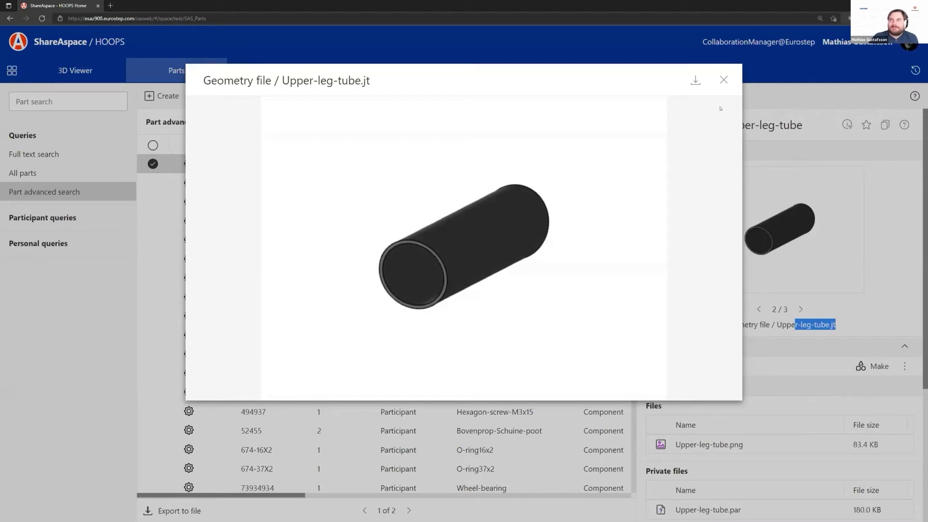
pyautogui.click(723, 80)
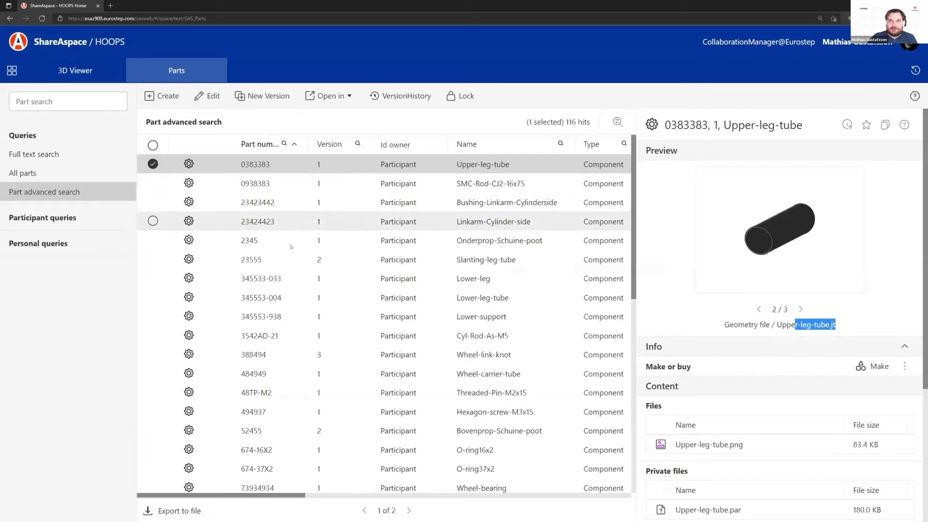
pyautogui.click(402, 188)
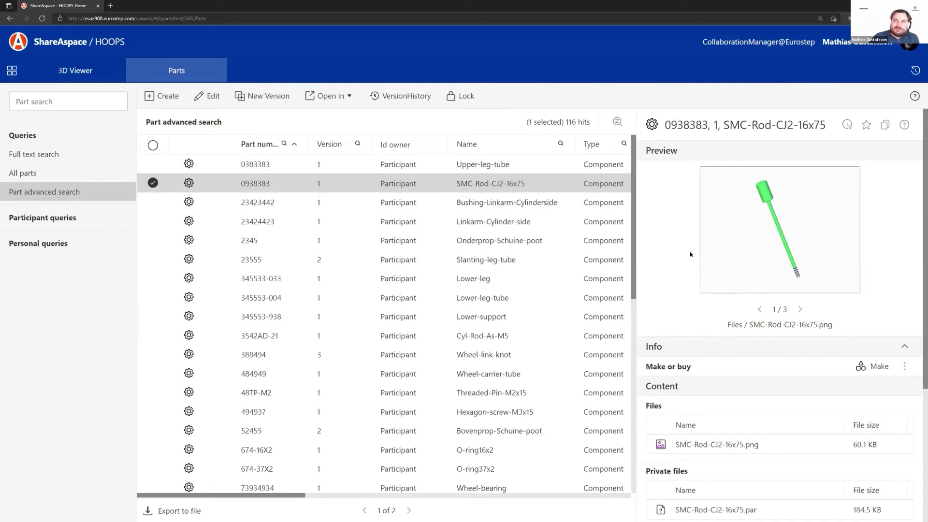
# Examine the JCT-007 centrifugal pump assembly in the 3D viewer together with its part information and attached files
pyautogui.click(98, 70)
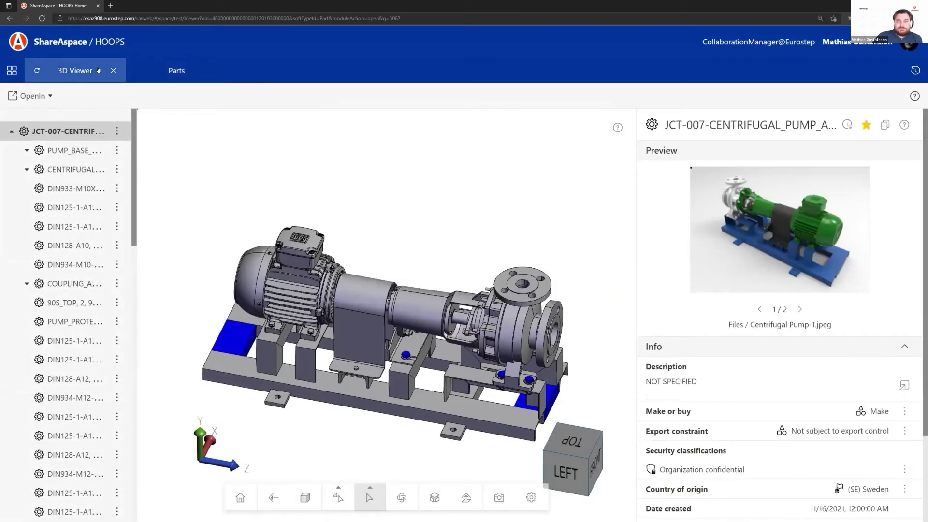
pyautogui.moveTo(540, 224); pyautogui.dragTo(455, 207)
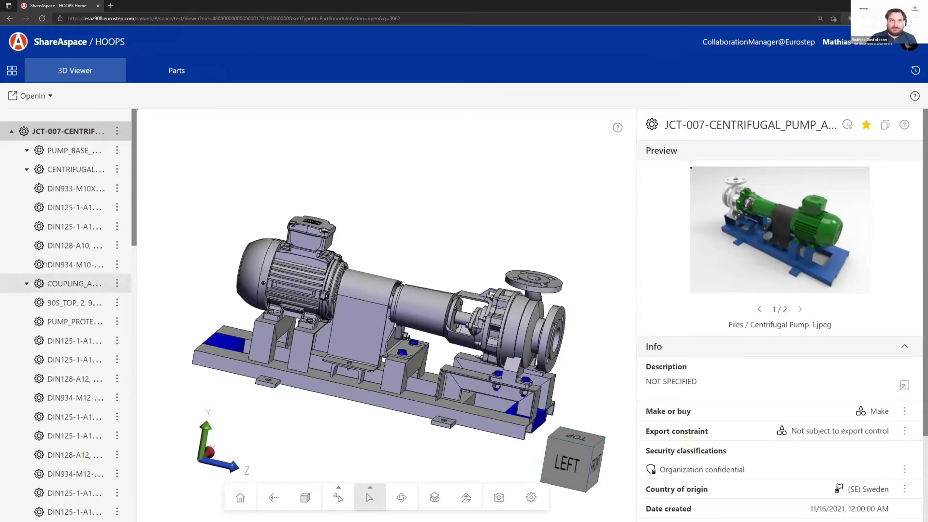
pyautogui.scroll(-3, 839, 426)
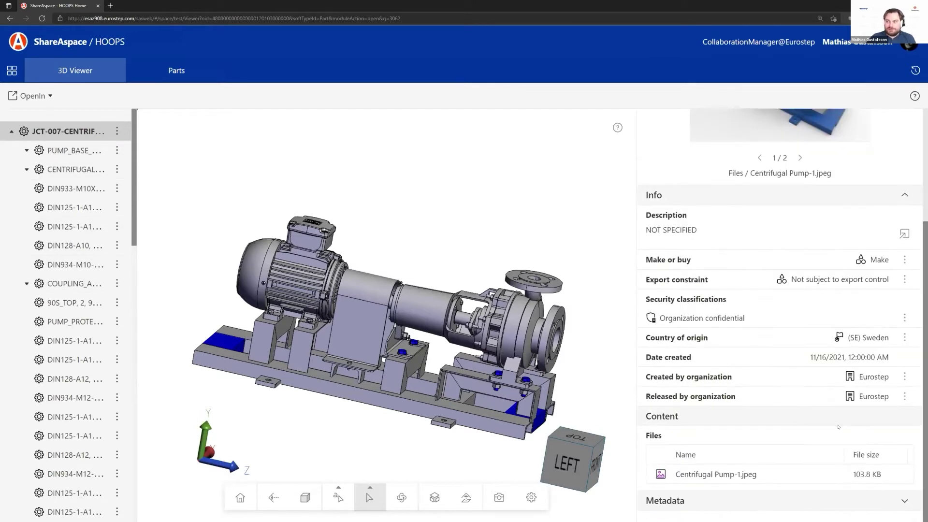
pyautogui.scroll(2, 755, 359)
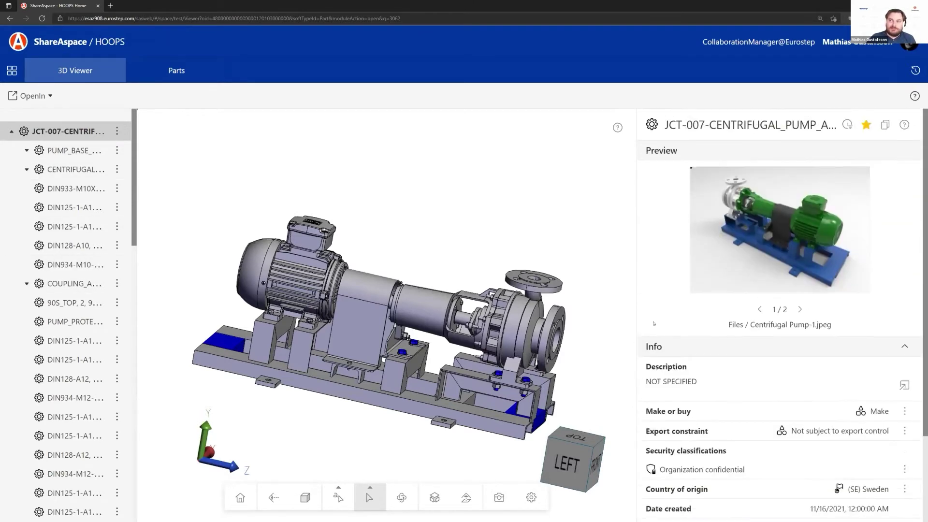
pyautogui.scroll(2, 664, 328)
# Select the 90S_TOP motor in the pump model and review its part information and attached files
pyautogui.moveTo(476, 265); pyautogui.dragTo(299, 295)
pyautogui.click(287, 298)
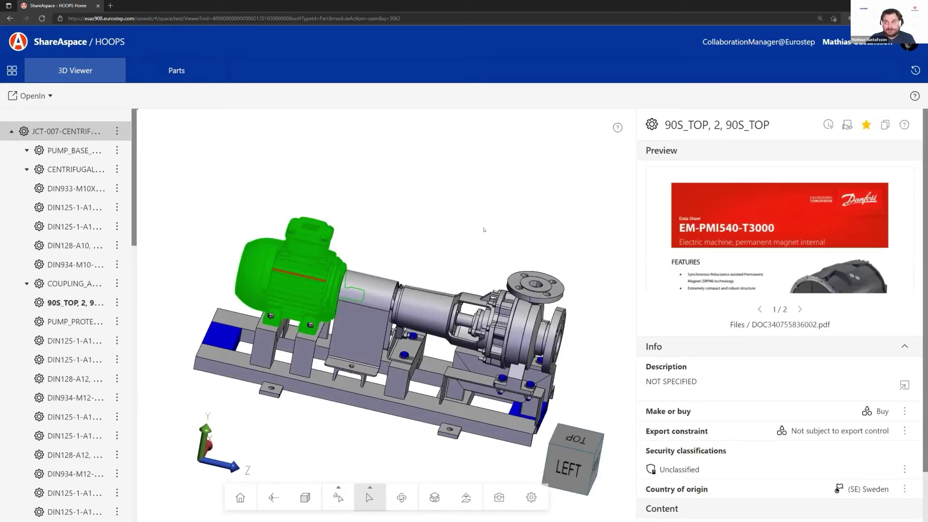
pyautogui.moveTo(531, 241); pyautogui.dragTo(594, 263)
pyautogui.scroll(-2, 795, 359)
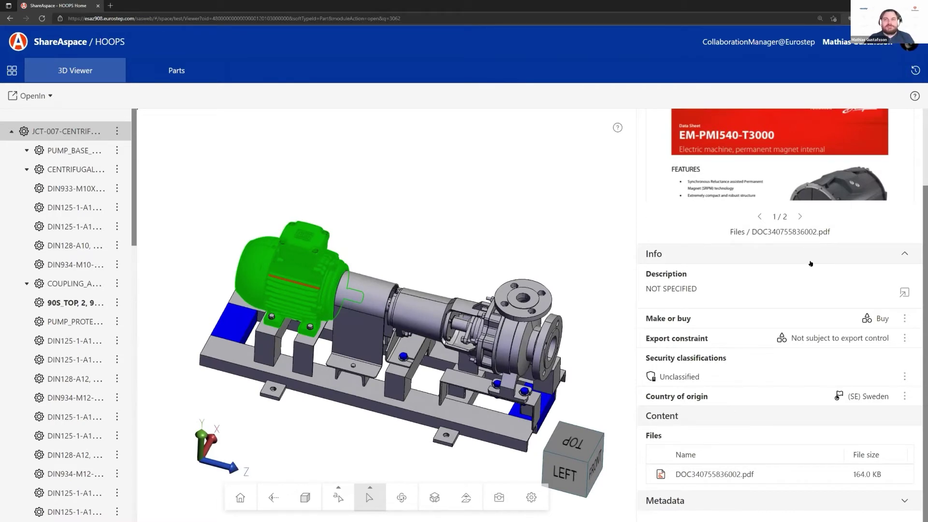
pyautogui.scroll(2, 754, 285)
# View the motor's DOC340755836002.pdf data sheet and check which partners the motor is shared with
pyautogui.click(758, 244)
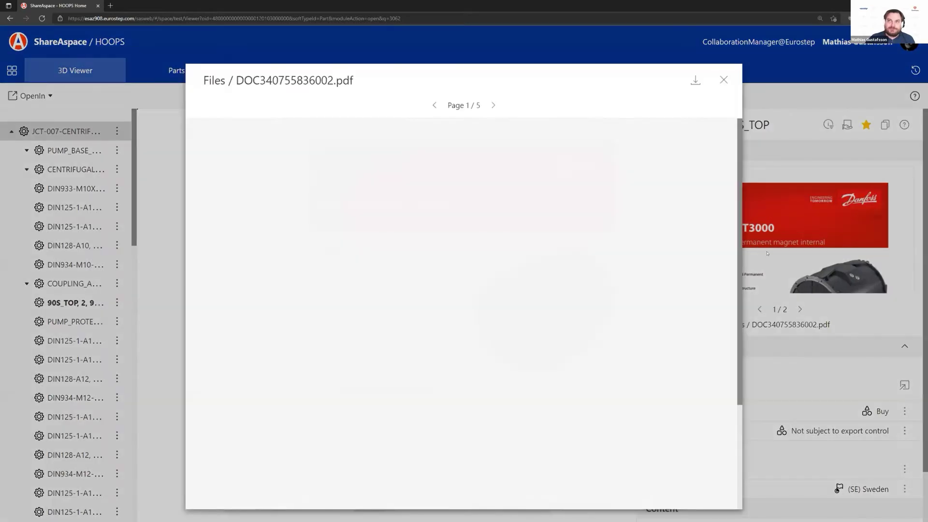
pyautogui.click(494, 105)
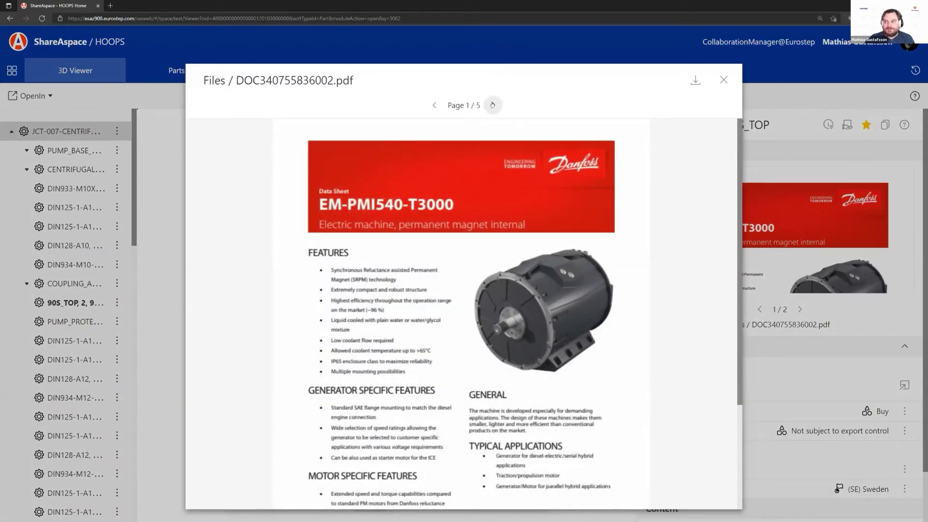
pyautogui.click(723, 80)
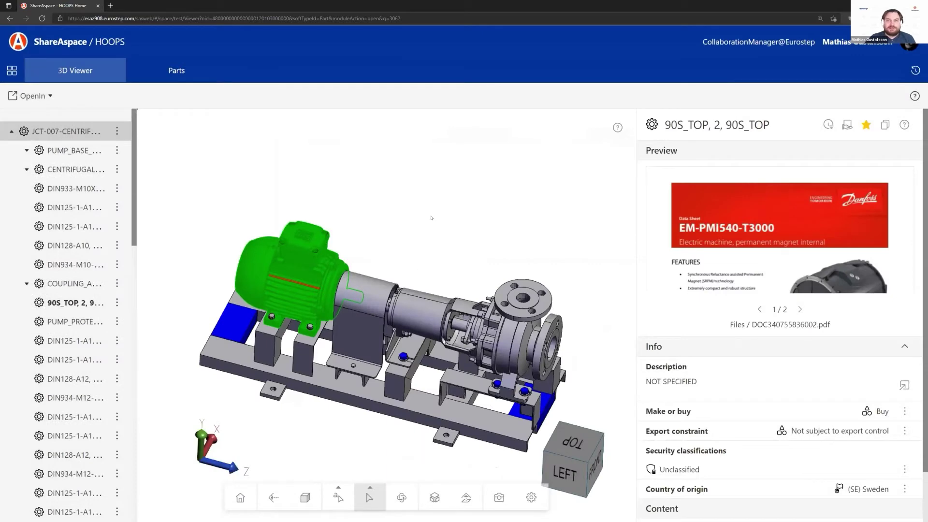
pyautogui.click(847, 125)
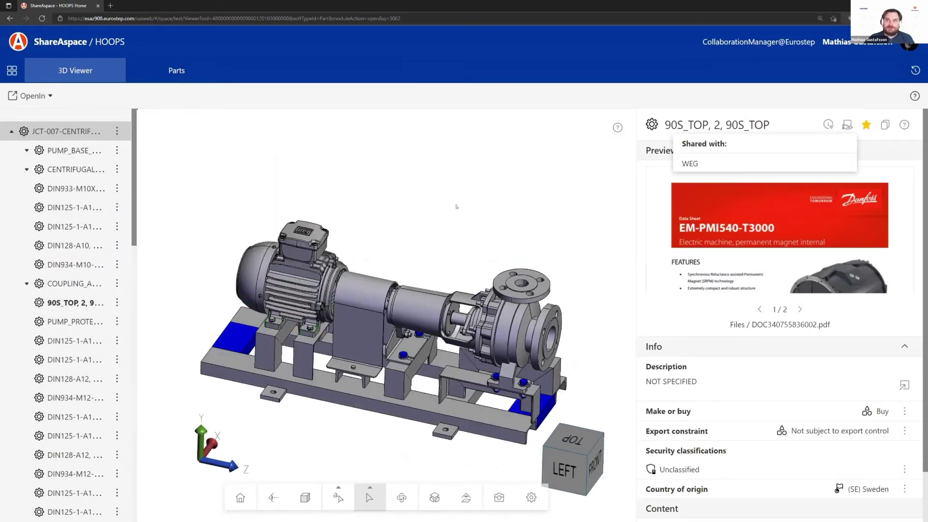
# Select the PUMP_BASE_ASM base frame in the model and review its classifications, files and private files
pyautogui.click(357, 386)
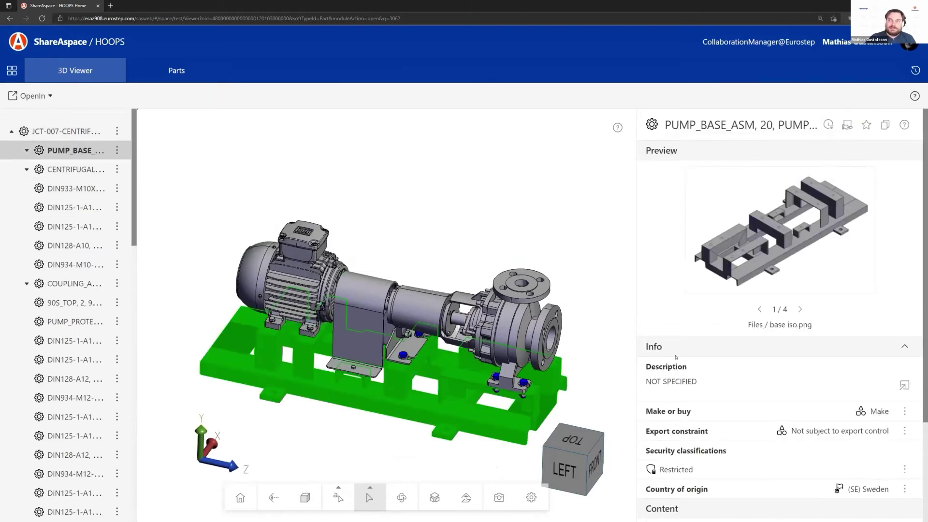
pyautogui.scroll(-3, 787, 270)
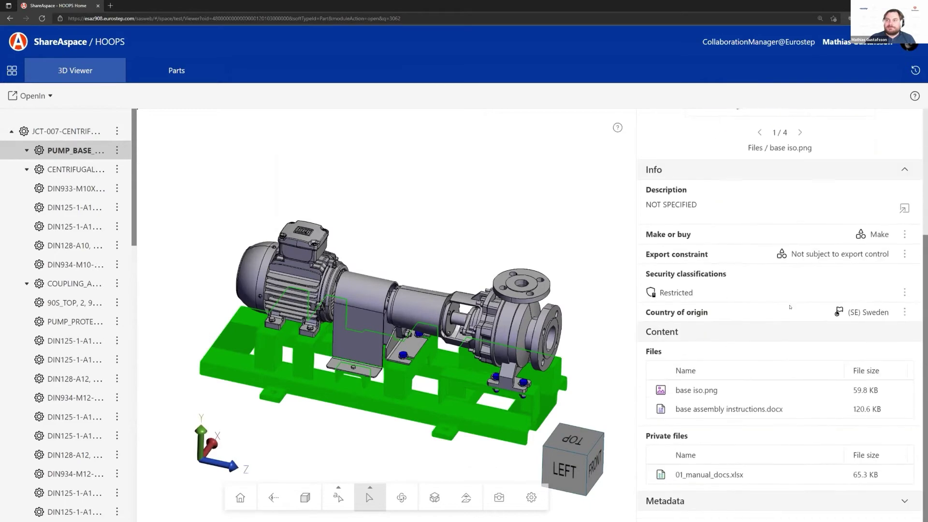
pyautogui.scroll(3, 792, 308)
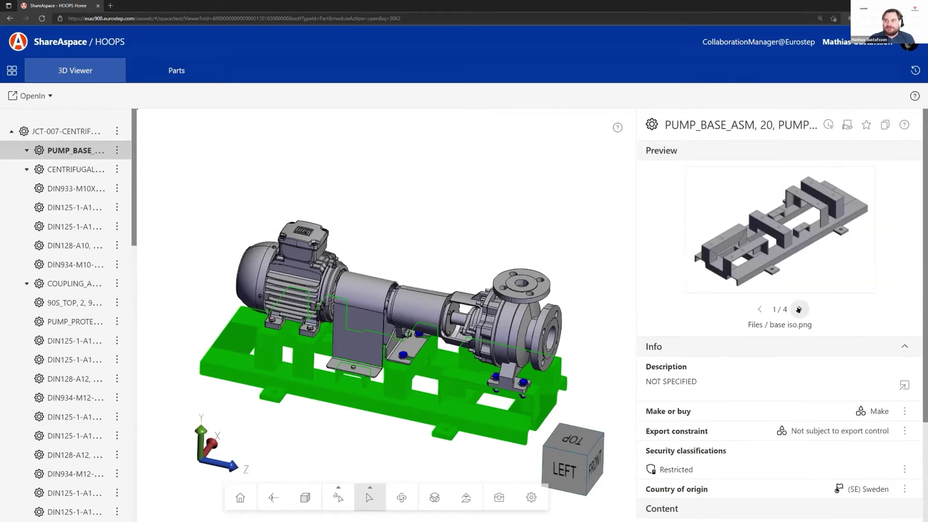
# Read the pump base's base assembly instructions.docx and check which partners the base assembly is shared with
pyautogui.click(798, 309)
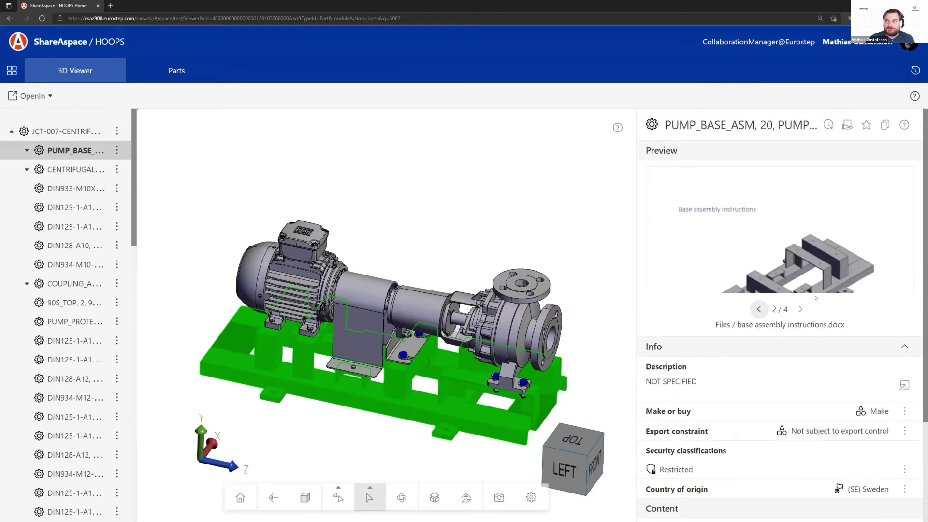
pyautogui.click(758, 259)
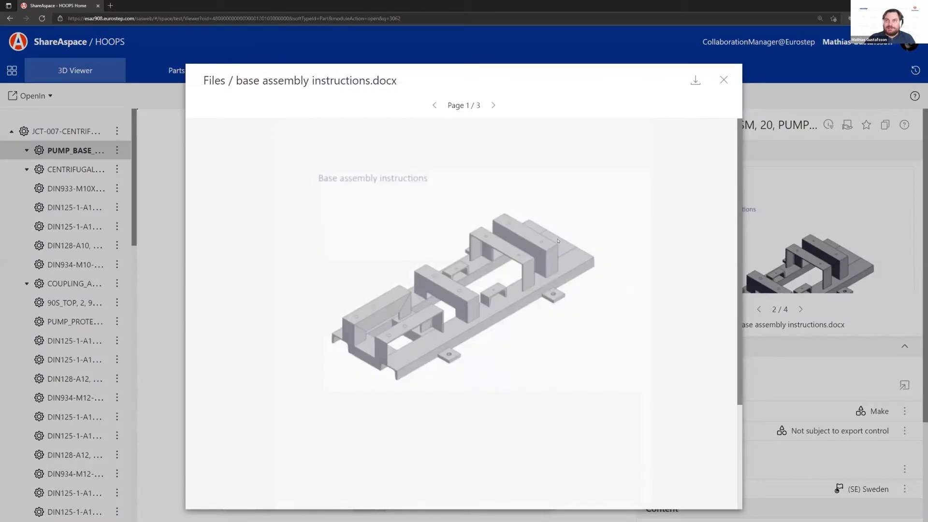
pyautogui.click(494, 105)
pyautogui.click(723, 80)
pyautogui.moveTo(844, 130)
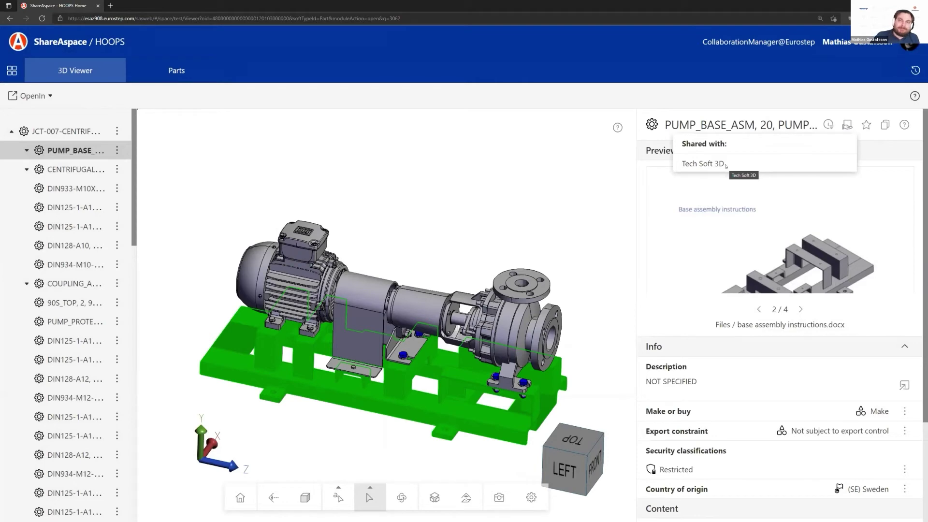
pyautogui.moveTo(441, 269); pyautogui.dragTo(395, 337)
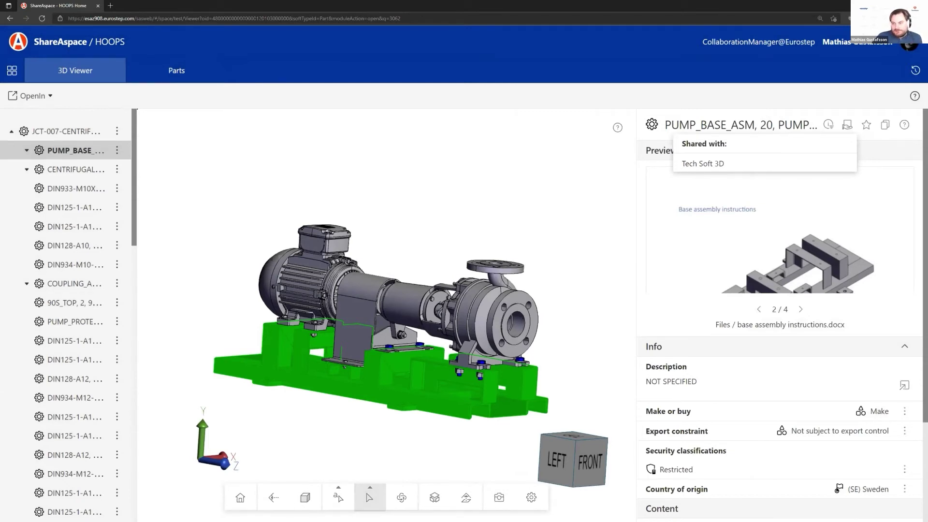
# Switch to the Tech Soft 3D partner's session and inspect the shared PUMP_BASE_ASM model, ending with an angled view from above
pyautogui.hotkey('alt', 'Tab')
pyautogui.doubleClick(484, 108)
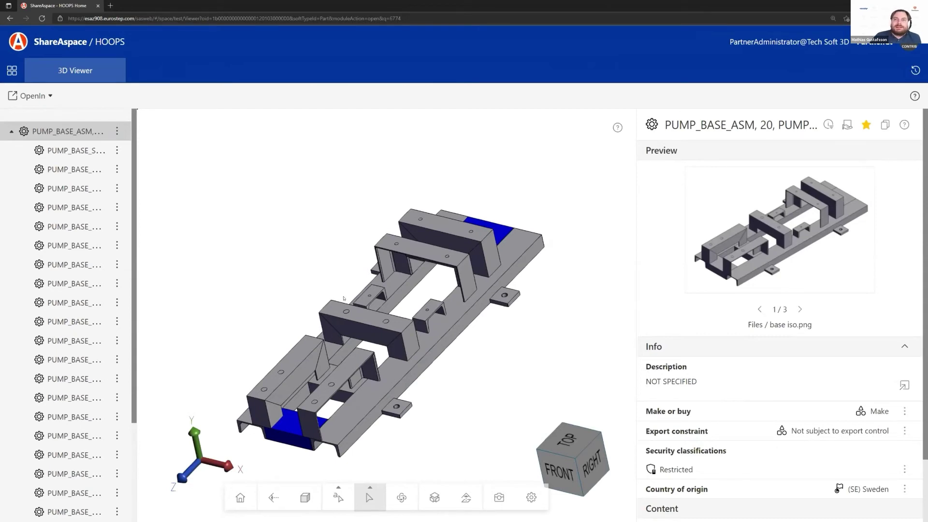
pyautogui.moveTo(276, 275); pyautogui.dragTo(321, 356)
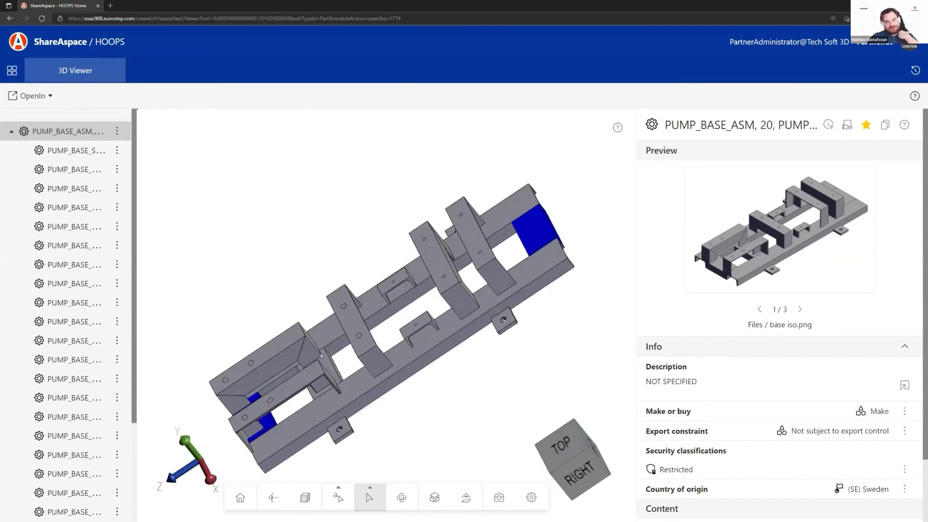
pyautogui.moveTo(321, 356); pyautogui.dragTo(530, 363)
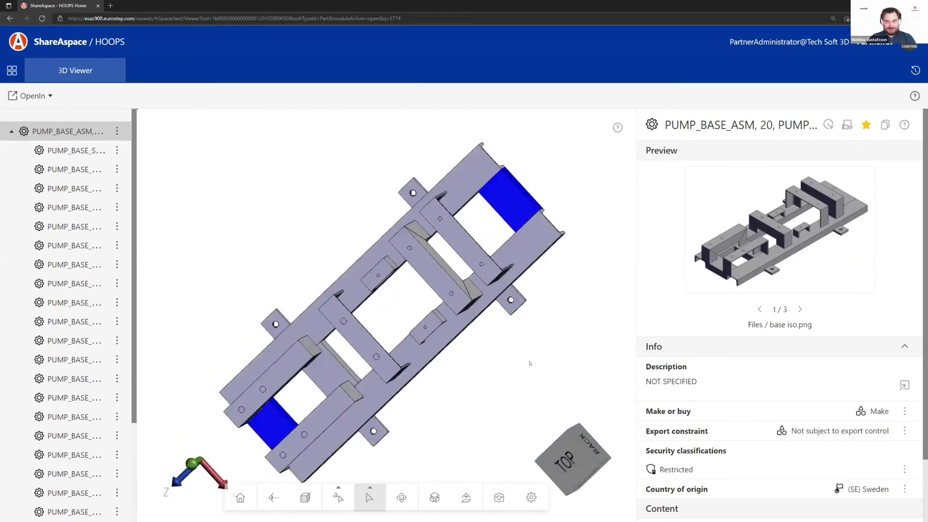
pyautogui.moveTo(256, 262); pyautogui.dragTo(315, 183)
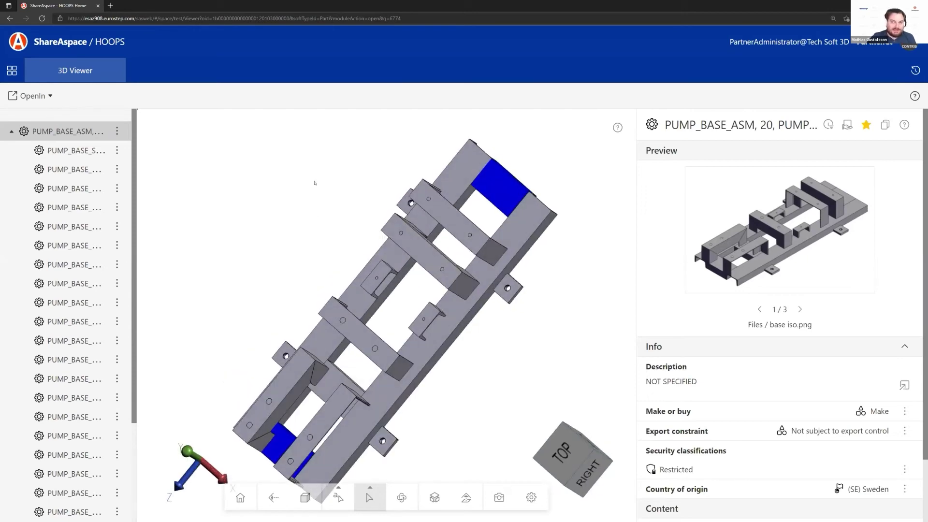
pyautogui.moveTo(513, 356); pyautogui.dragTo(433, 421)
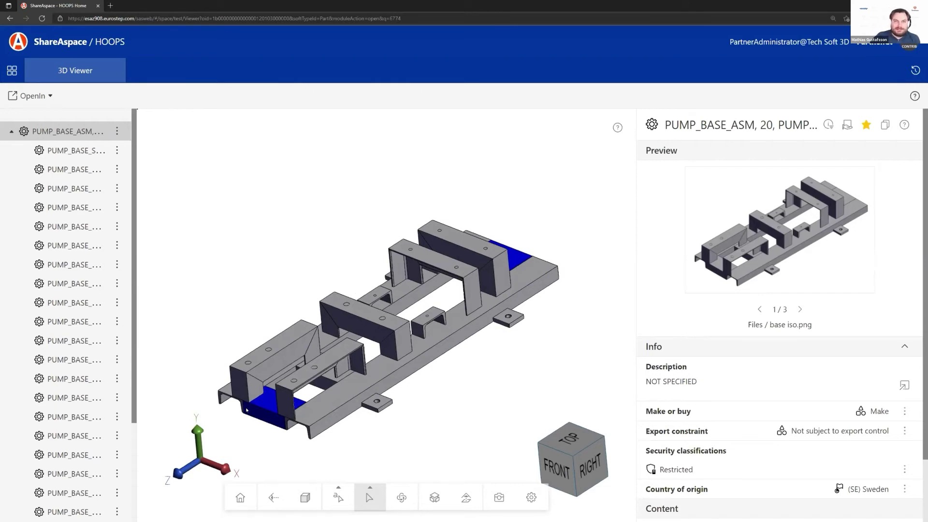
pyautogui.moveTo(490, 381)
pyautogui.mouseDown()
pyautogui.moveTo(441, 410)
pyautogui.moveTo(479, 352)
pyautogui.moveTo(445, 439)
pyautogui.moveTo(409, 413)
pyautogui.moveTo(374, 425)
pyautogui.moveTo(369, 437)
pyautogui.mouseUp()
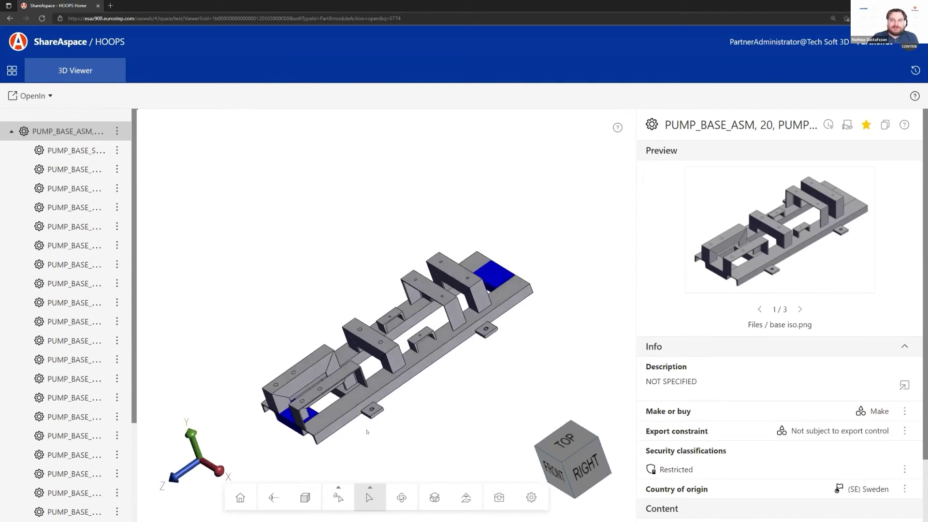
# Draw a freehand red markup circle around the front end of the pump base at the blue plate
pyautogui.click(337, 498)
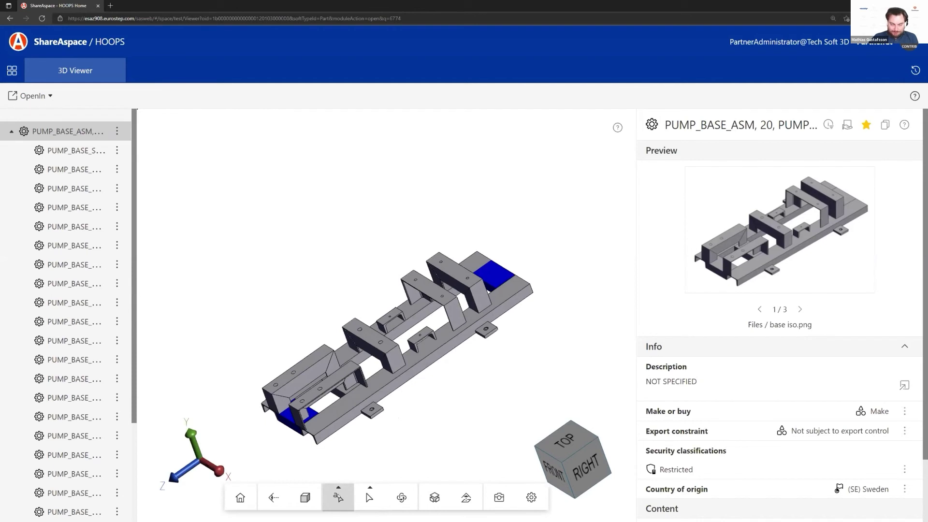
pyautogui.click(338, 487)
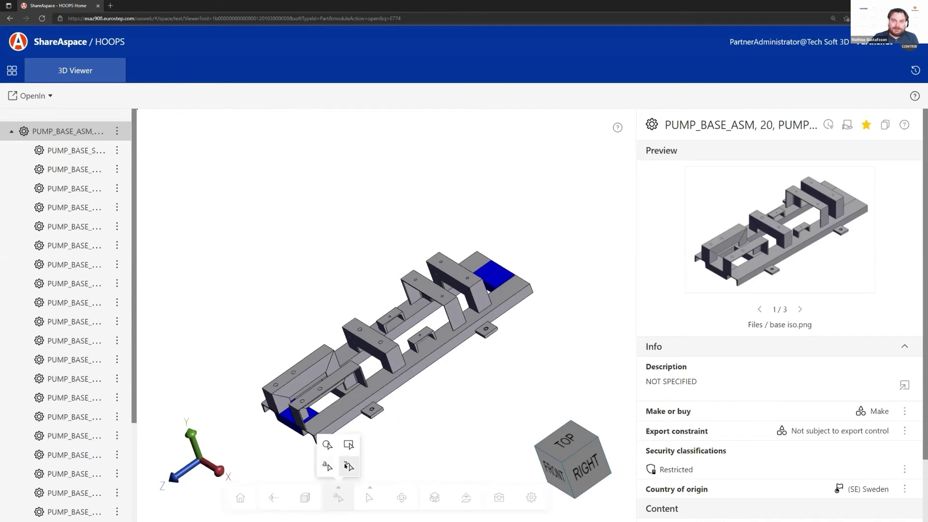
pyautogui.click(346, 465)
pyautogui.moveTo(309, 394)
pyautogui.mouseDown()
pyautogui.moveTo(273, 425)
pyautogui.moveTo(350, 423)
pyautogui.mouseUp()
pyautogui.click(343, 496)
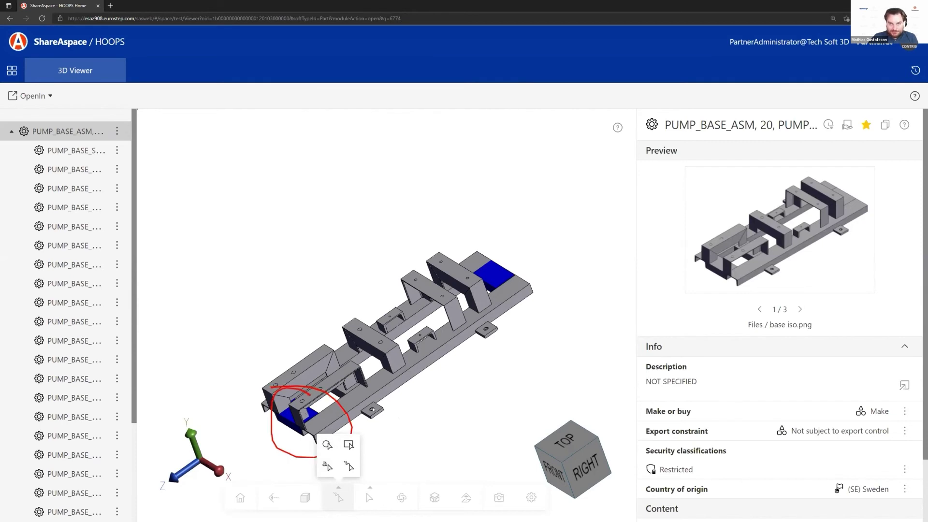
pyautogui.click(333, 511)
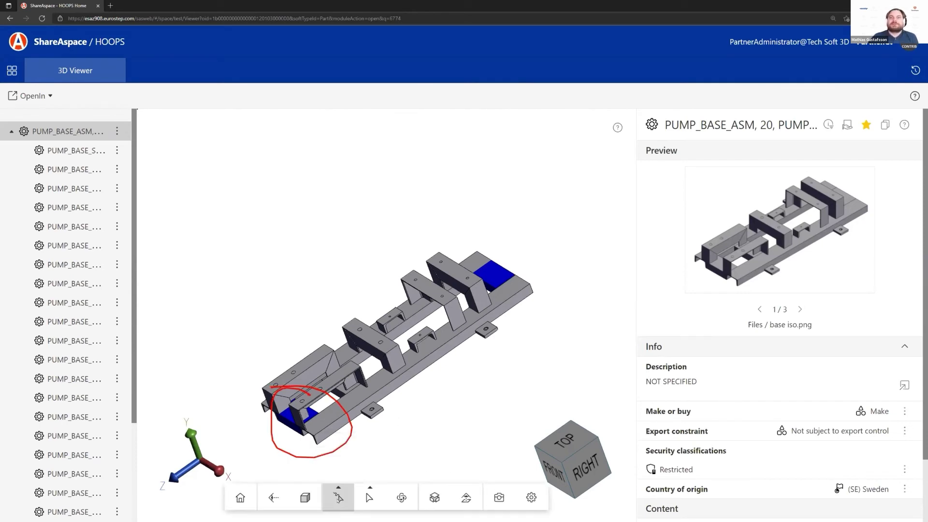
# Capture the marked-up pump base view for a new problem report and keep the session logged in
pyautogui.click(496, 505)
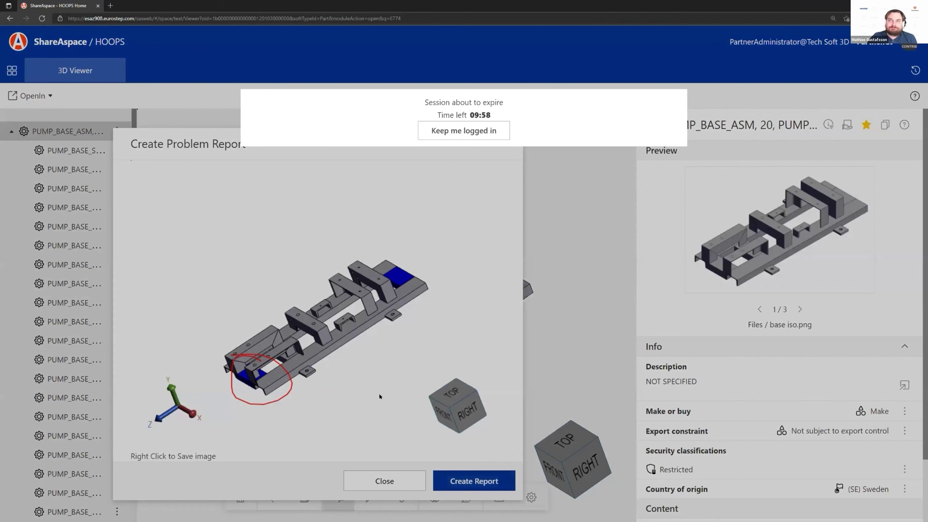
pyautogui.click(454, 131)
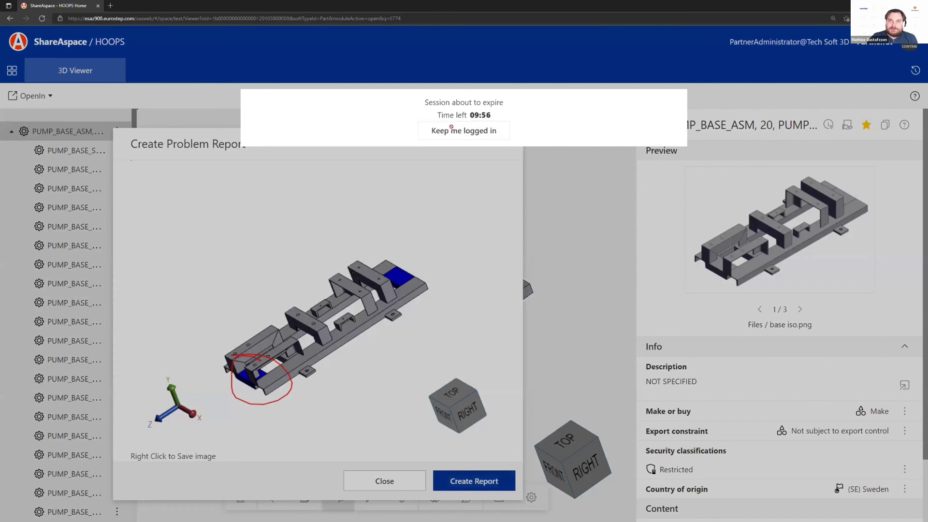